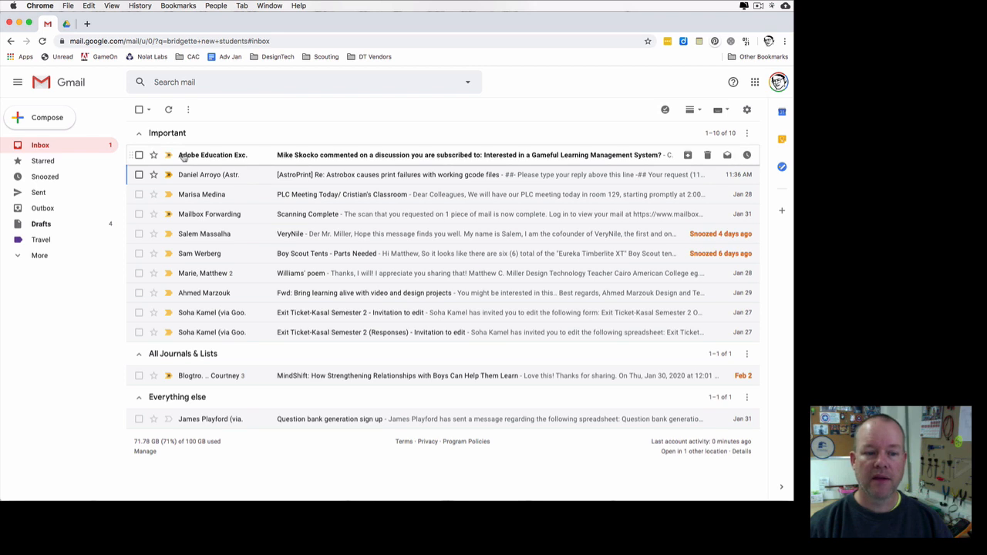
Step: Show the calendar for Sunday, Feb 2 beside the inbox and open the email "Fwd: Bring learning alive with video and design projects"
{"action": "mouse_move", "coordinate": [235, 157]}
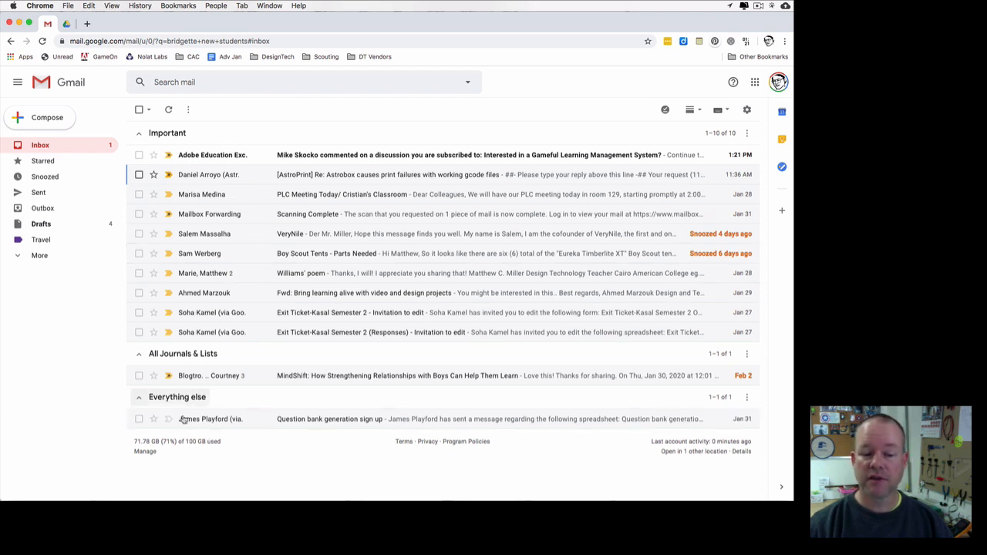
{"action": "mouse_move", "coordinate": [196, 420]}
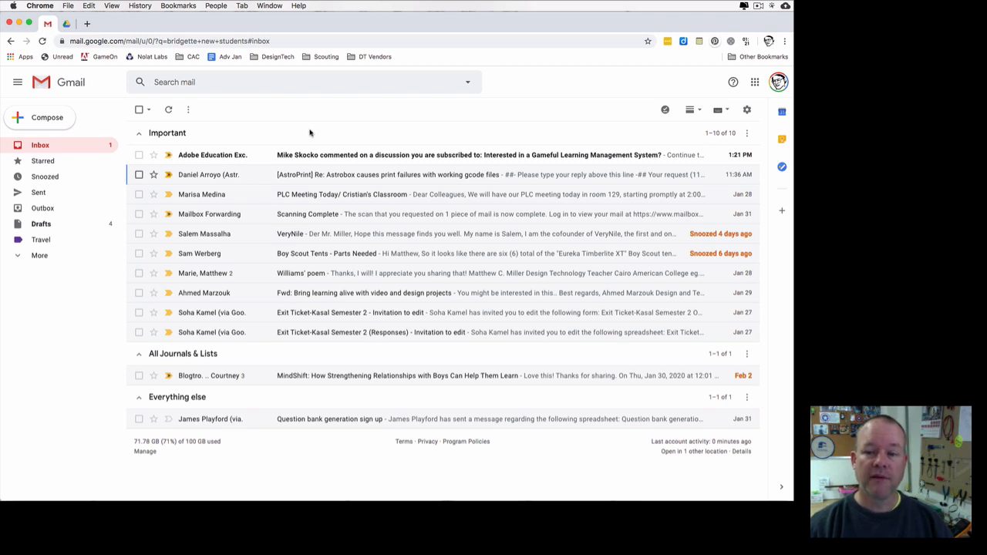
{"action": "key", "text": "F1"}
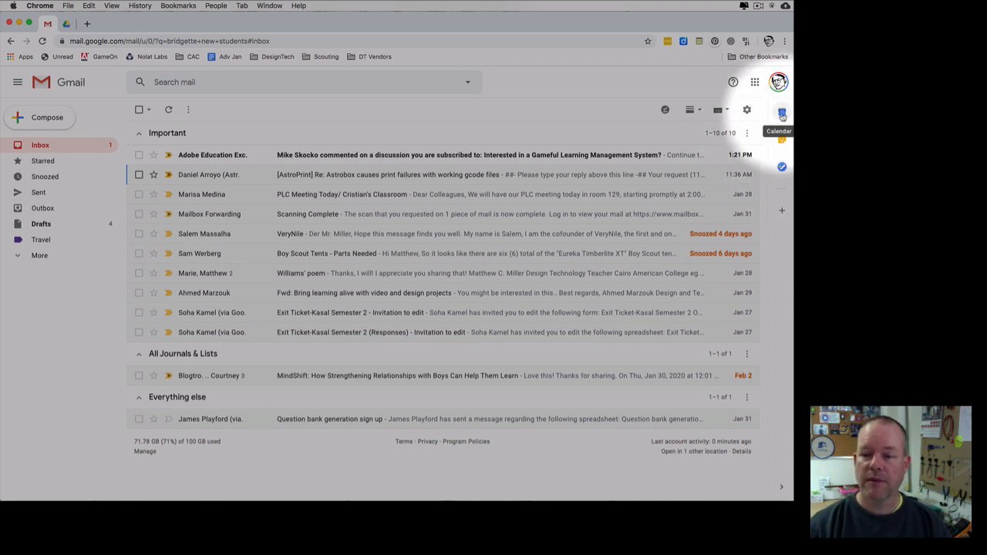
{"action": "left_click", "coordinate": [782, 114]}
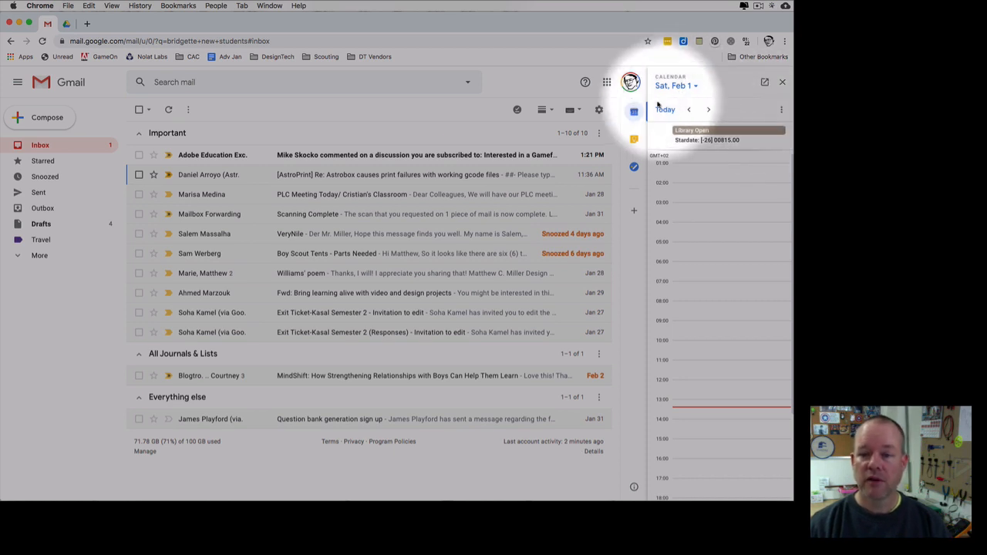
{"action": "left_click", "coordinate": [710, 112]}
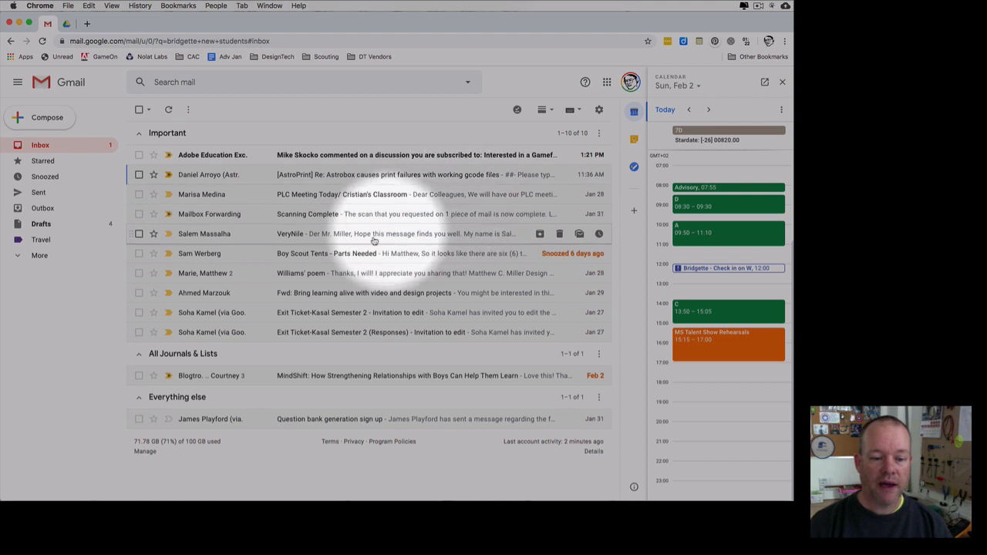
{"action": "left_click", "coordinate": [217, 298]}
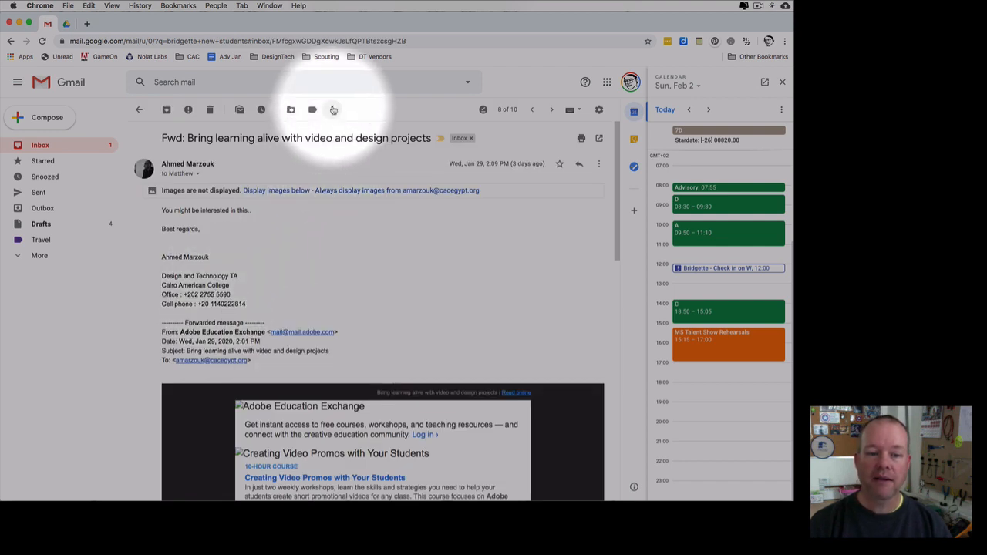
Step: Start a calendar event from the open email and review its prefilled description and guest
{"action": "left_click", "coordinate": [331, 112]}
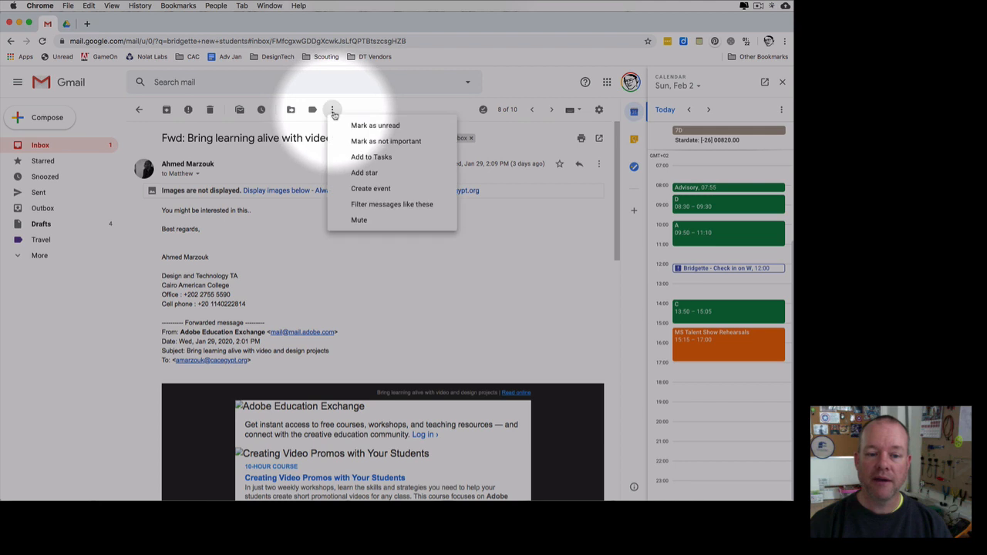
{"action": "left_click", "coordinate": [394, 189]}
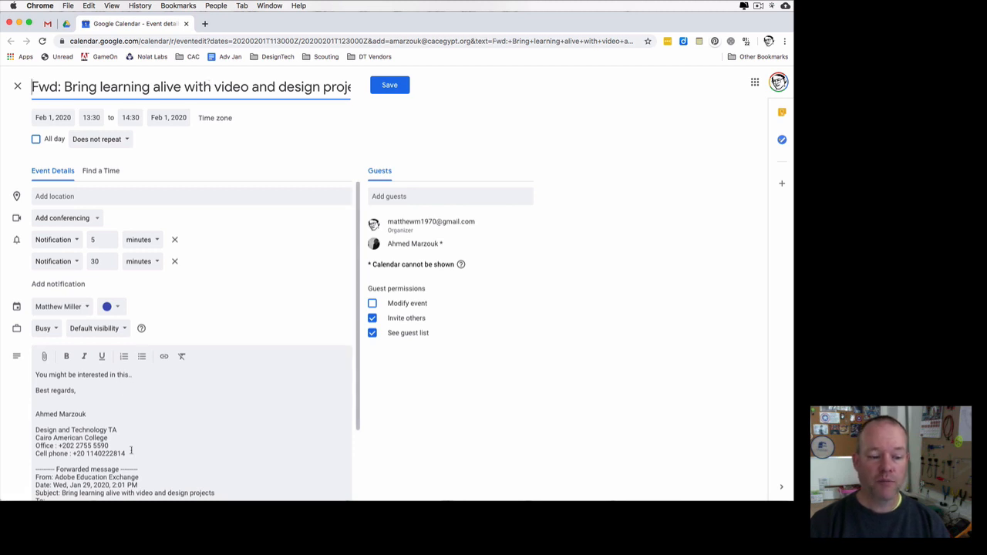
{"action": "scroll", "coordinate": [139, 455], "scroll_direction": "down", "scroll_amount": 3}
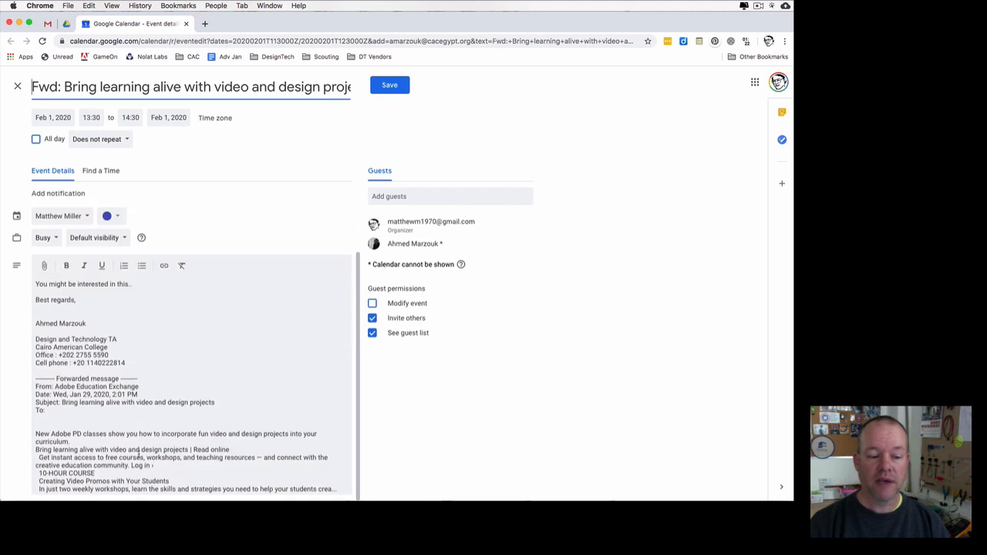
{"action": "scroll", "coordinate": [139, 453], "scroll_direction": "up", "scroll_amount": 3}
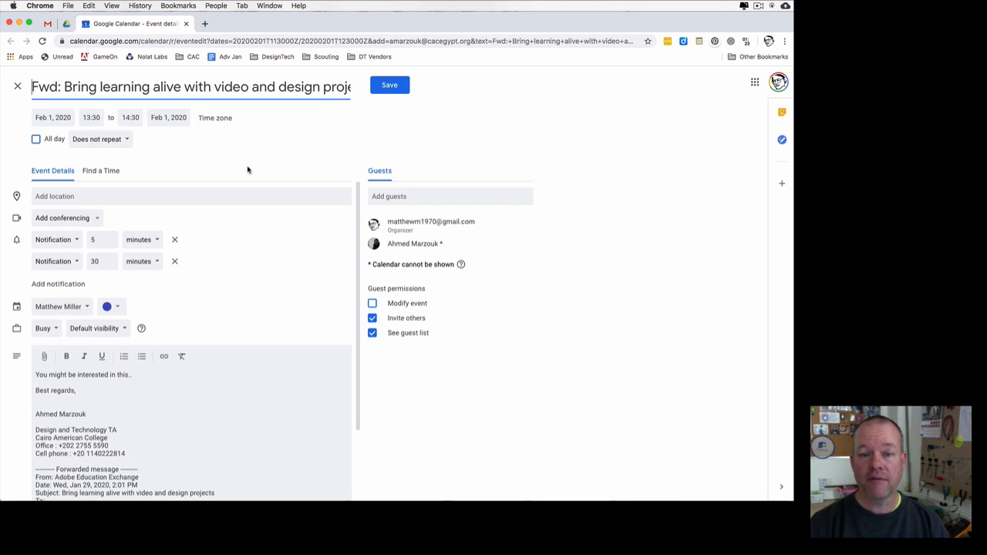
{"action": "left_click", "coordinate": [445, 246]}
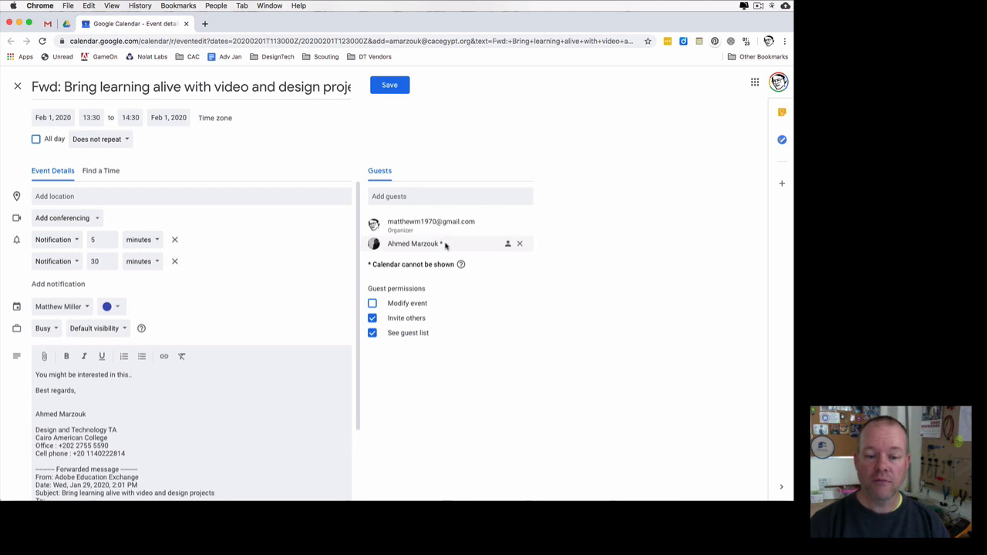
{"action": "left_click_drag", "start_coordinate": [445, 246], "coordinate": [376, 248]}
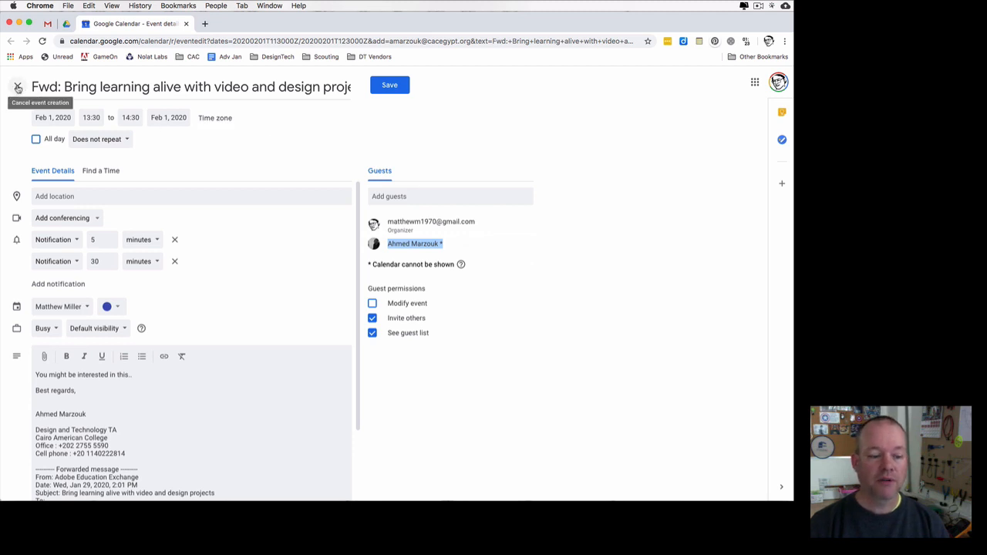
Step: Discard the unsaved calendar event and close Google Calendar to return to the email
{"action": "left_click", "coordinate": [17, 88]}
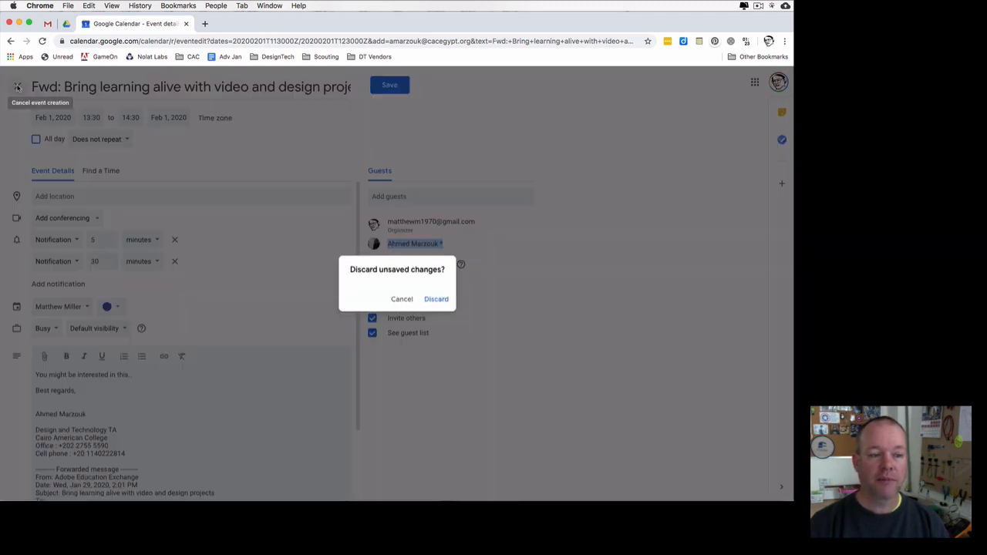
{"action": "left_click", "coordinate": [444, 300]}
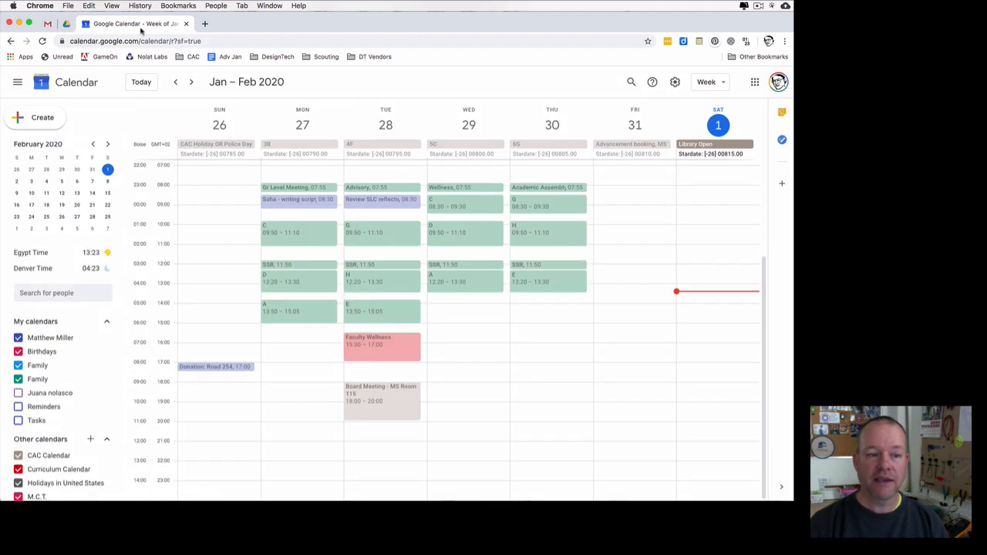
{"action": "left_click", "coordinate": [185, 24]}
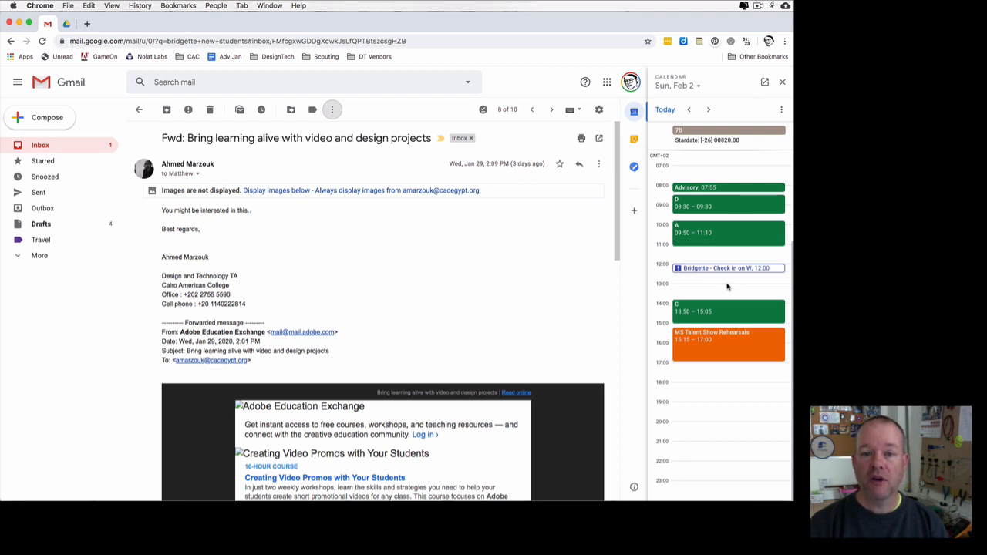
Step: Switch from the Movies task list to the Default list and add the open email to it as a task
{"action": "left_click", "coordinate": [634, 168]}
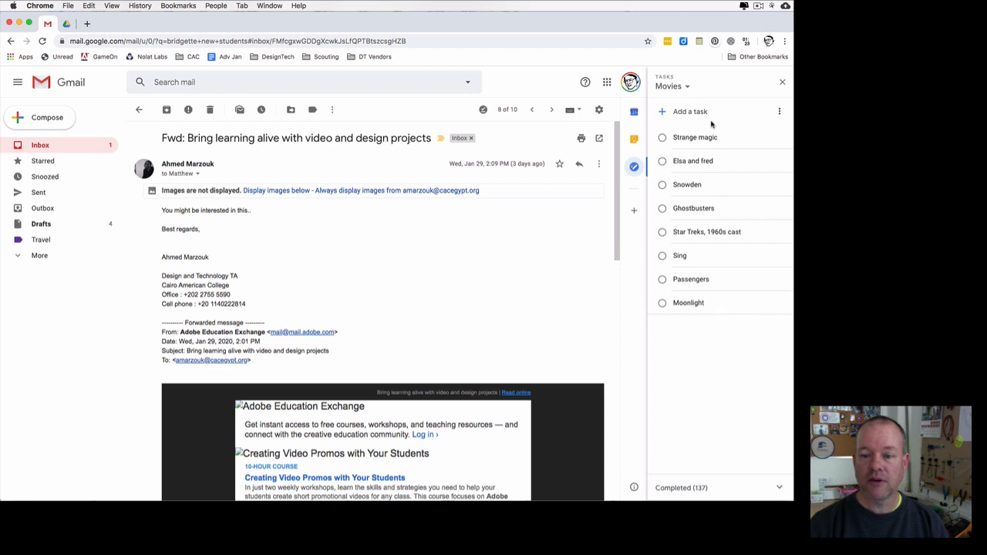
{"action": "left_click", "coordinate": [679, 86]}
{"action": "scroll", "coordinate": [688, 212], "scroll_direction": "down", "scroll_amount": 1}
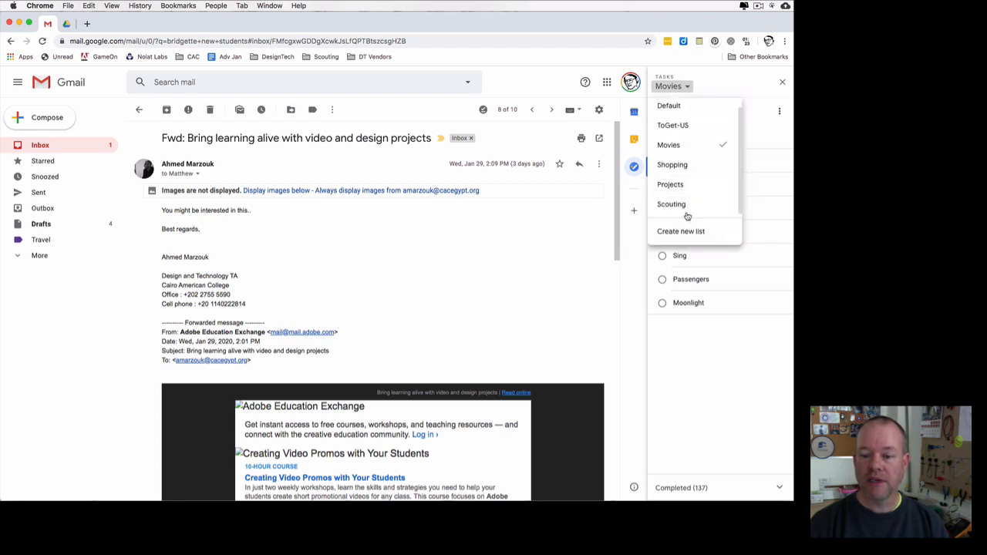
{"action": "left_click", "coordinate": [671, 111]}
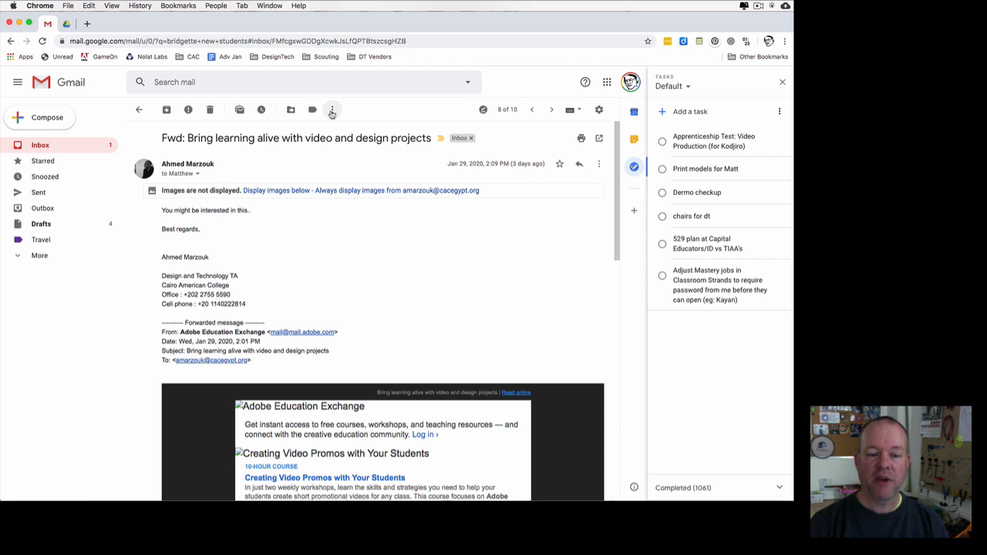
{"action": "left_click", "coordinate": [332, 111]}
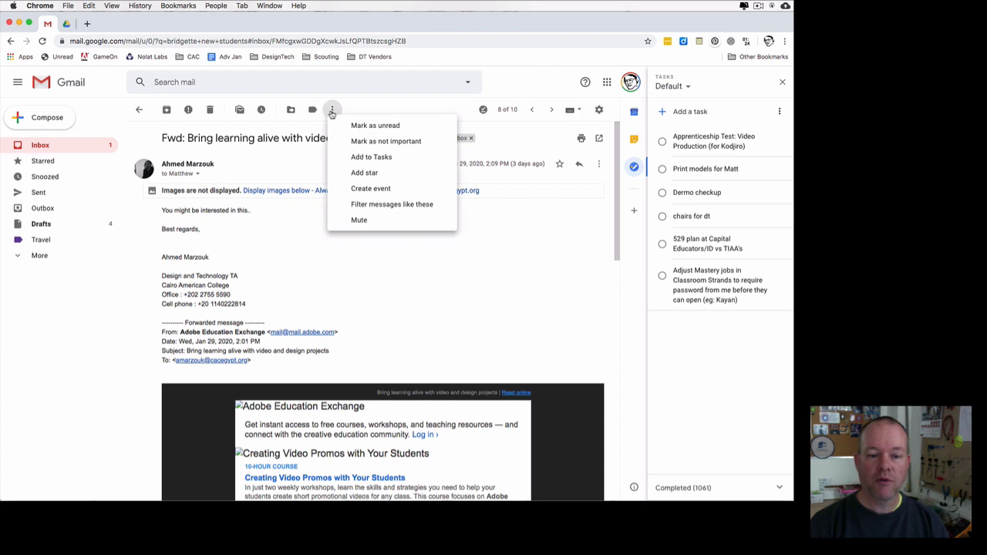
{"action": "left_click", "coordinate": [377, 159]}
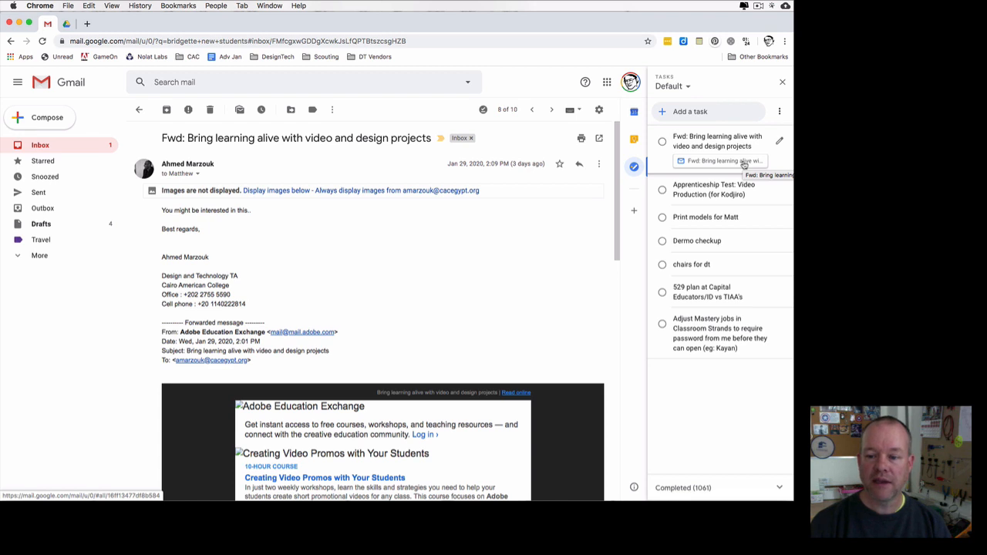
Step: Schedule the new email task for Sunday, Feb 2 at 9:30 AM and review its details
{"action": "left_click", "coordinate": [779, 141]}
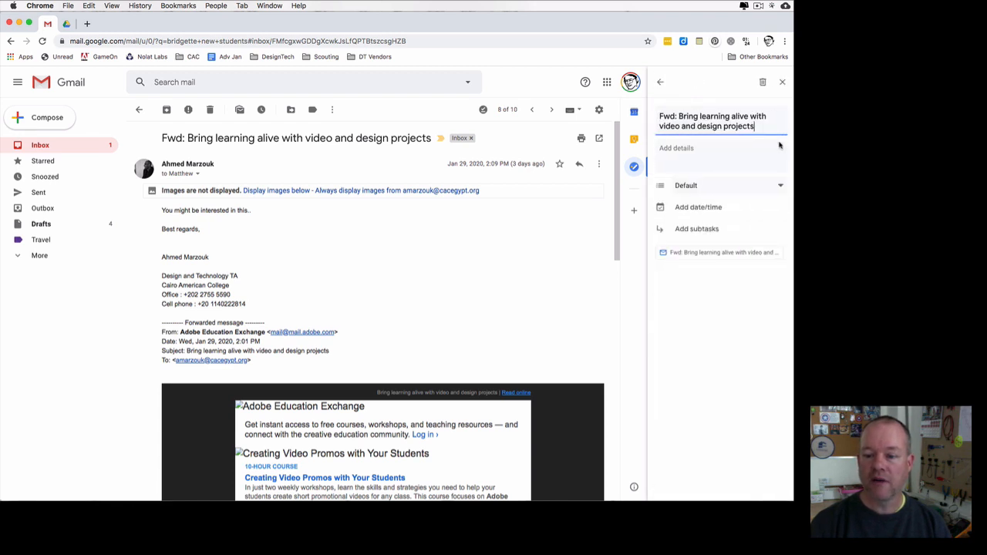
{"action": "left_click", "coordinate": [693, 208]}
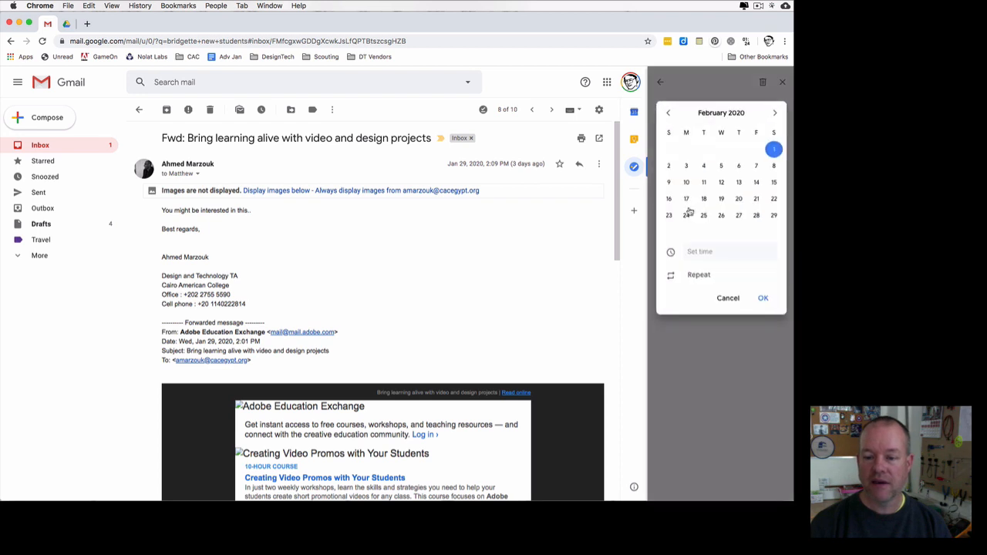
{"action": "left_click", "coordinate": [668, 165]}
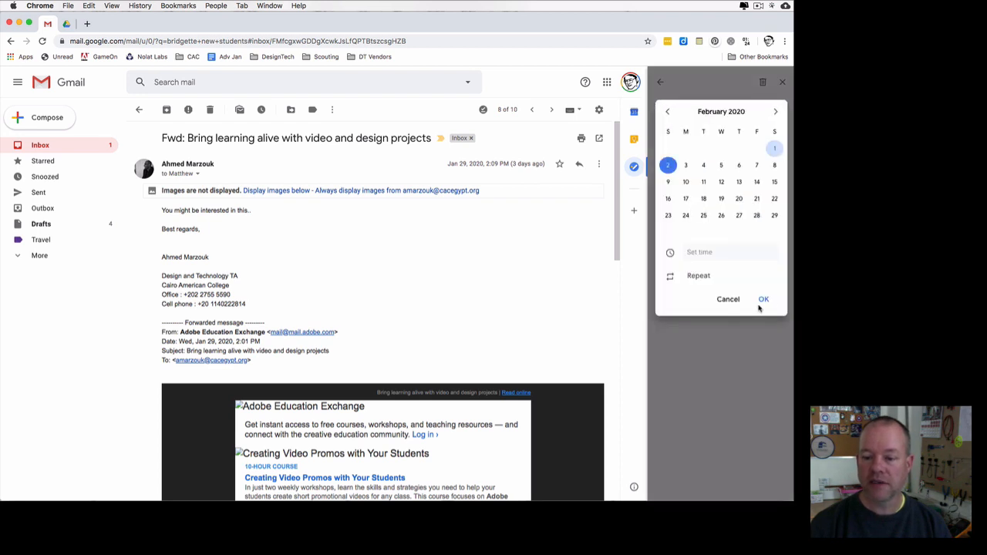
{"action": "left_click", "coordinate": [707, 253]}
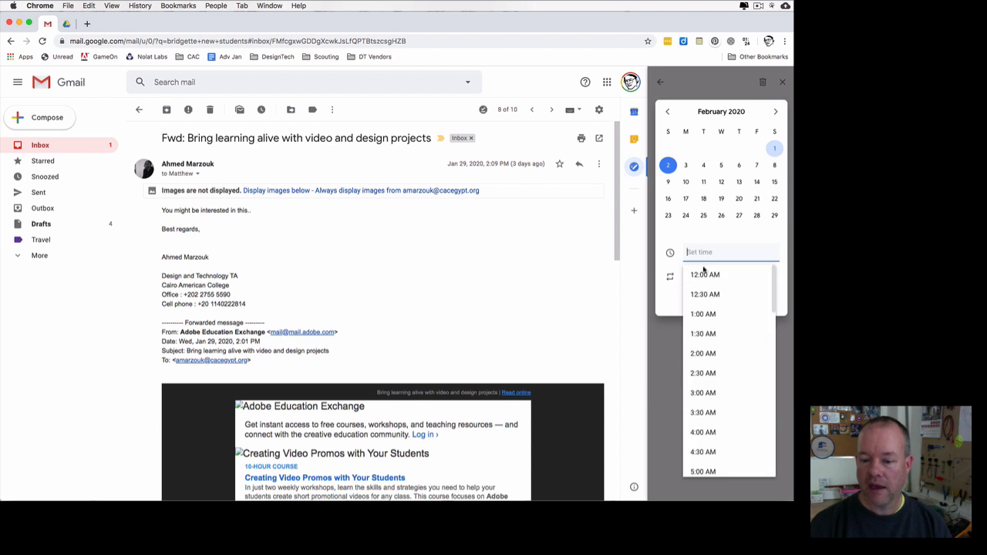
{"action": "scroll", "coordinate": [703, 373], "scroll_direction": "down", "scroll_amount": 4}
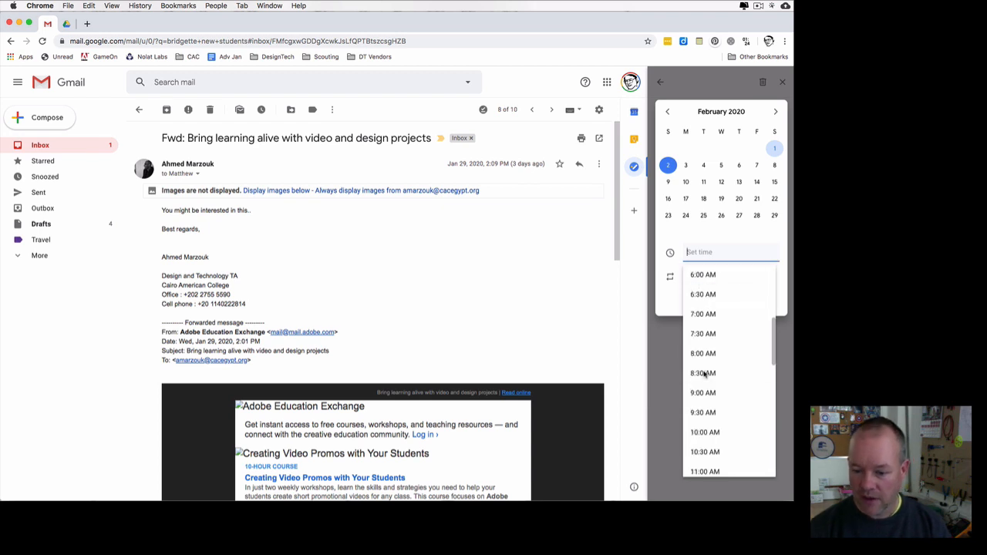
{"action": "left_click", "coordinate": [703, 413]}
{"action": "left_click", "coordinate": [764, 300]}
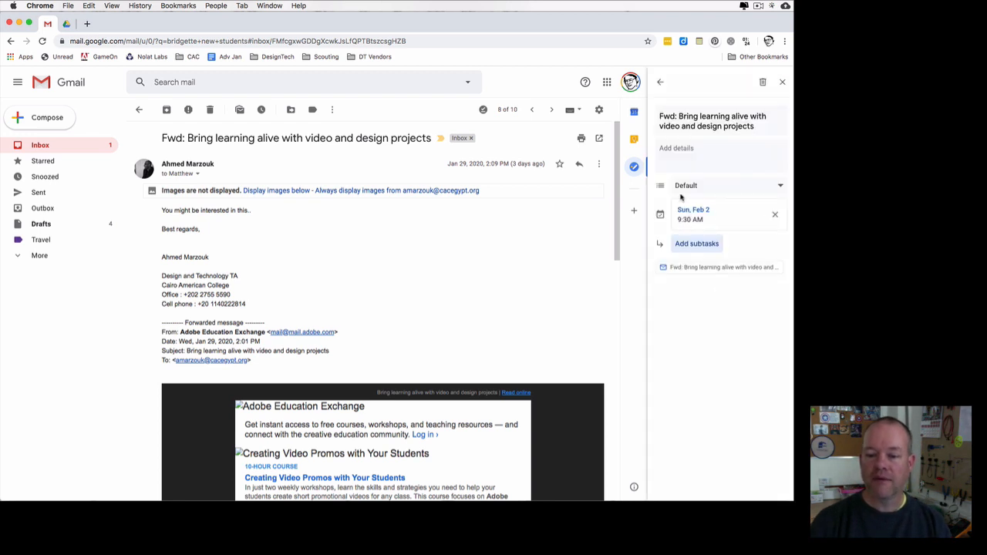
{"action": "left_click", "coordinate": [660, 81]}
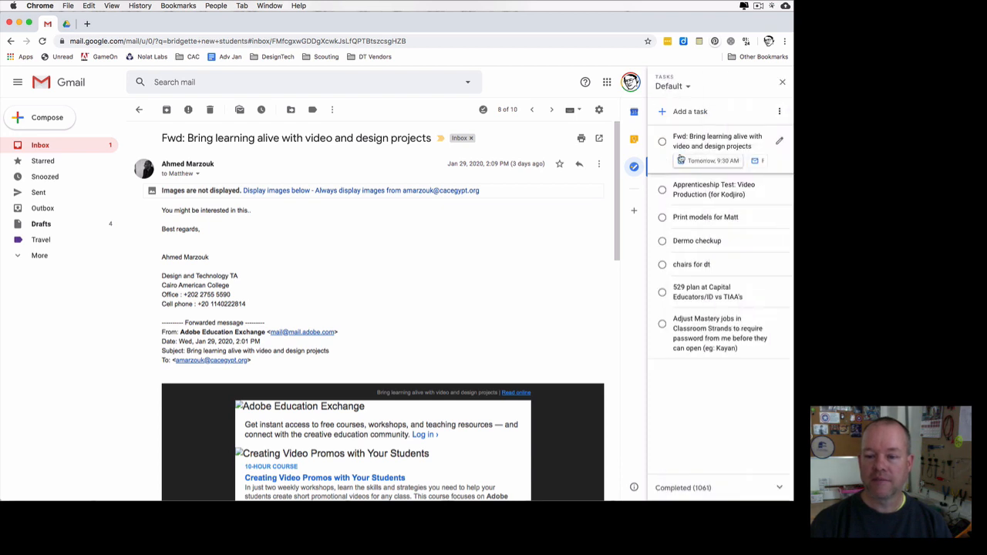
{"action": "left_click", "coordinate": [779, 143]}
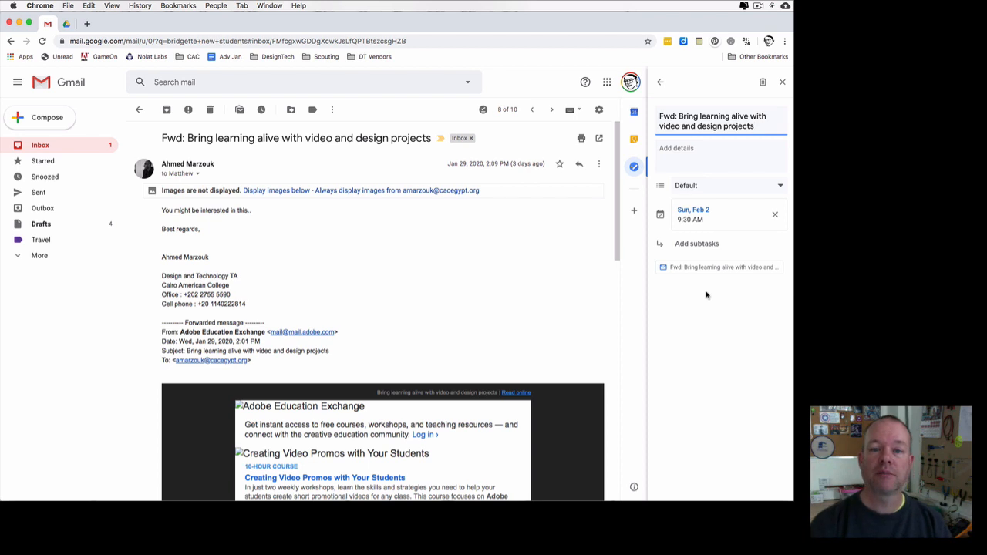
{"action": "left_click", "coordinate": [662, 83]}
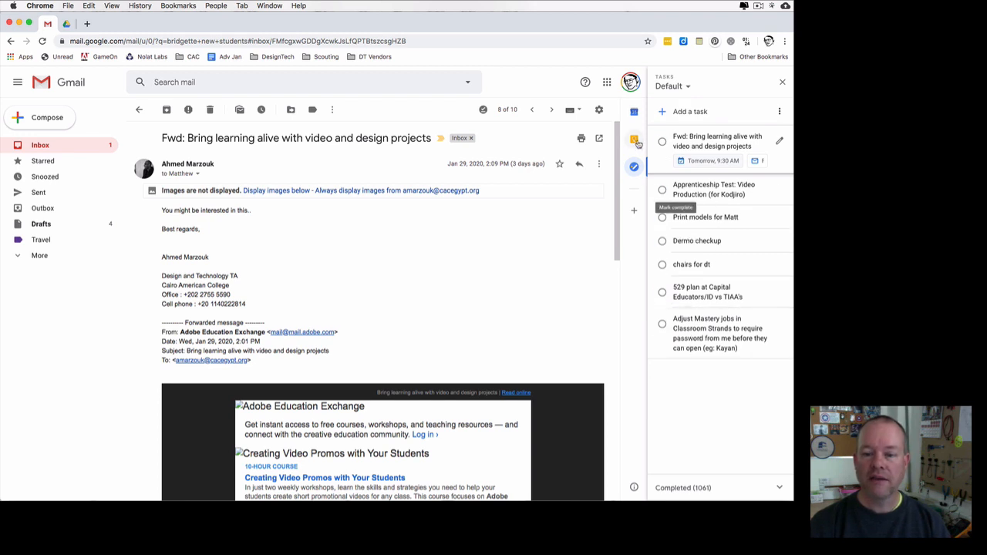
Step: Replace the task list with the Keep notes beside the email, view them and close them
{"action": "left_click", "coordinate": [782, 82]}
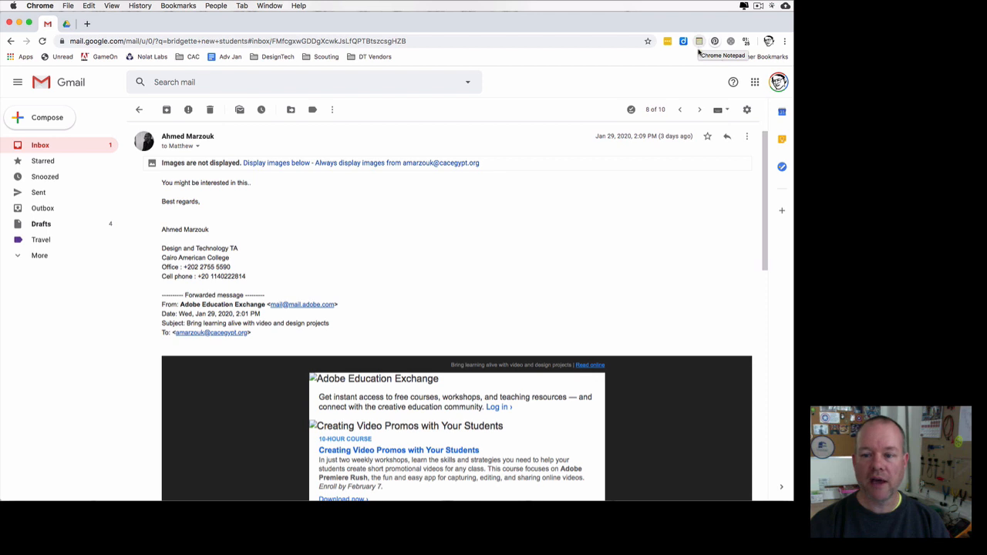
{"action": "left_click", "coordinate": [782, 139]}
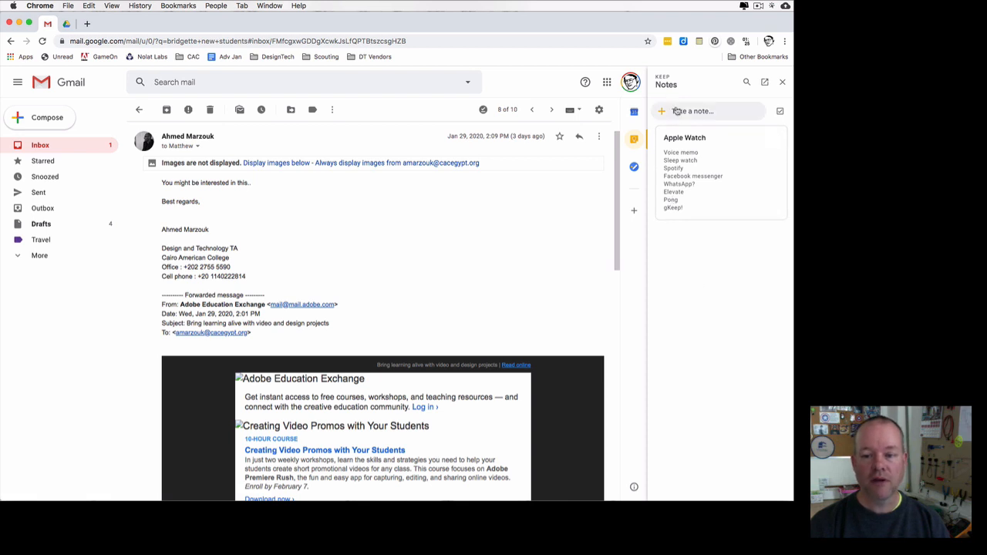
{"action": "left_click", "coordinate": [782, 82]}
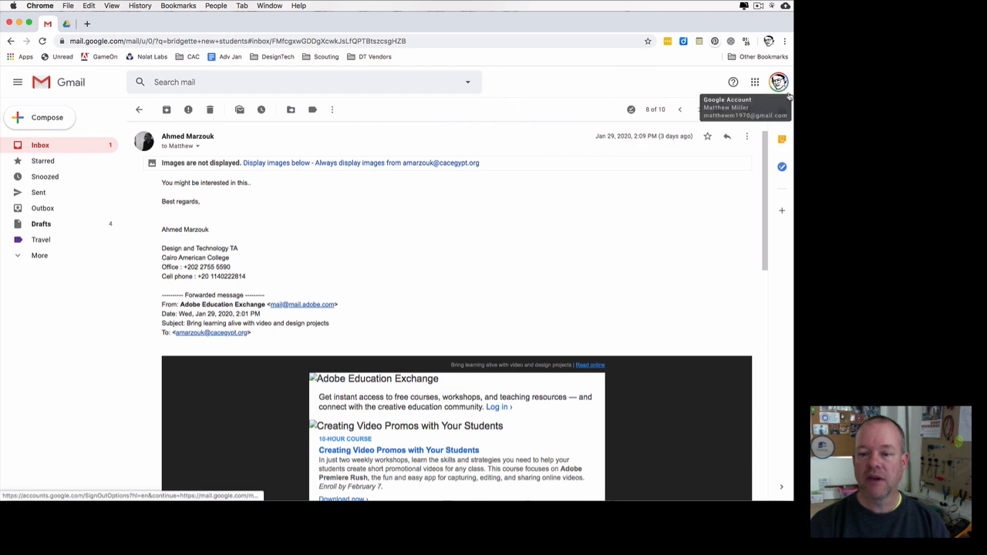